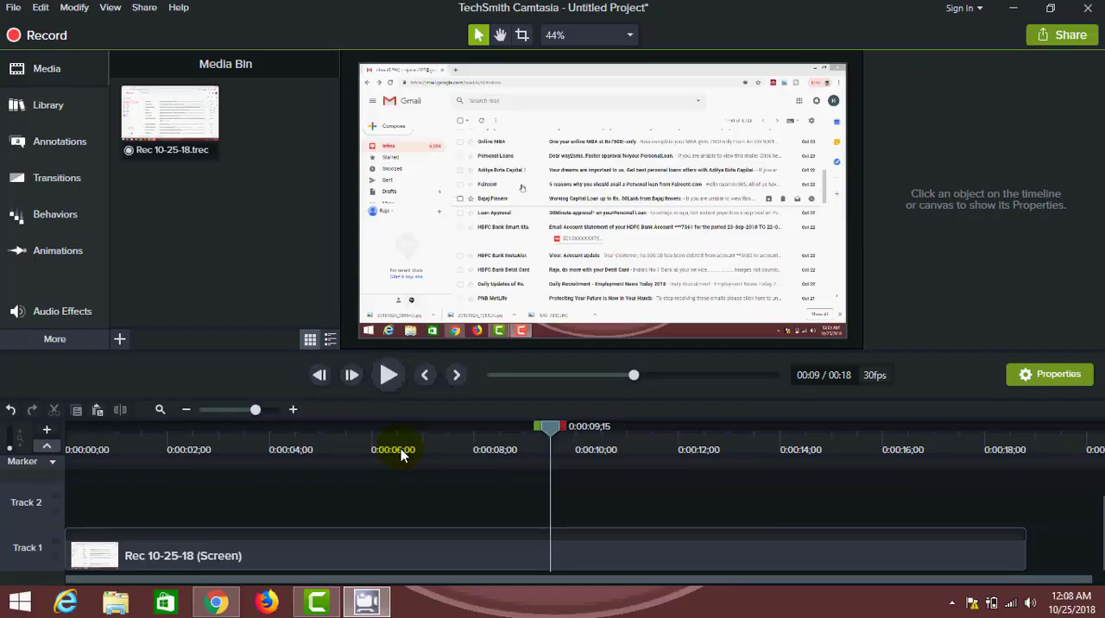
- Play the screen recording from near its start, pausing and resuming, to review the footage
{"action": "left_click", "coordinate": [92, 426]}
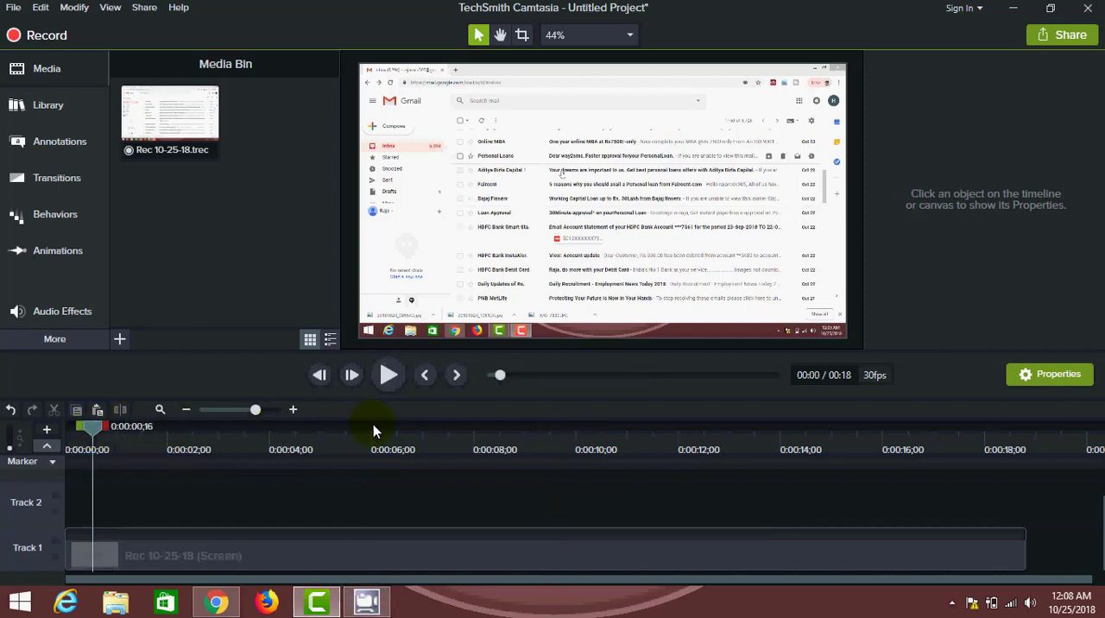
{"action": "left_click", "coordinate": [388, 376]}
{"action": "left_click", "coordinate": [390, 379]}
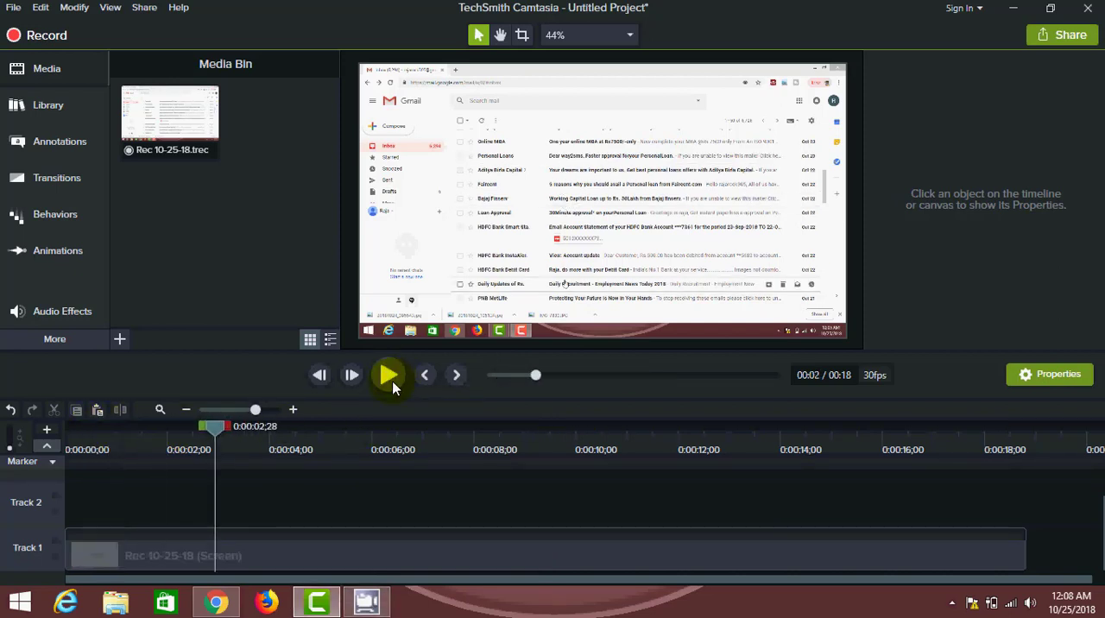
{"action": "left_click", "coordinate": [390, 378]}
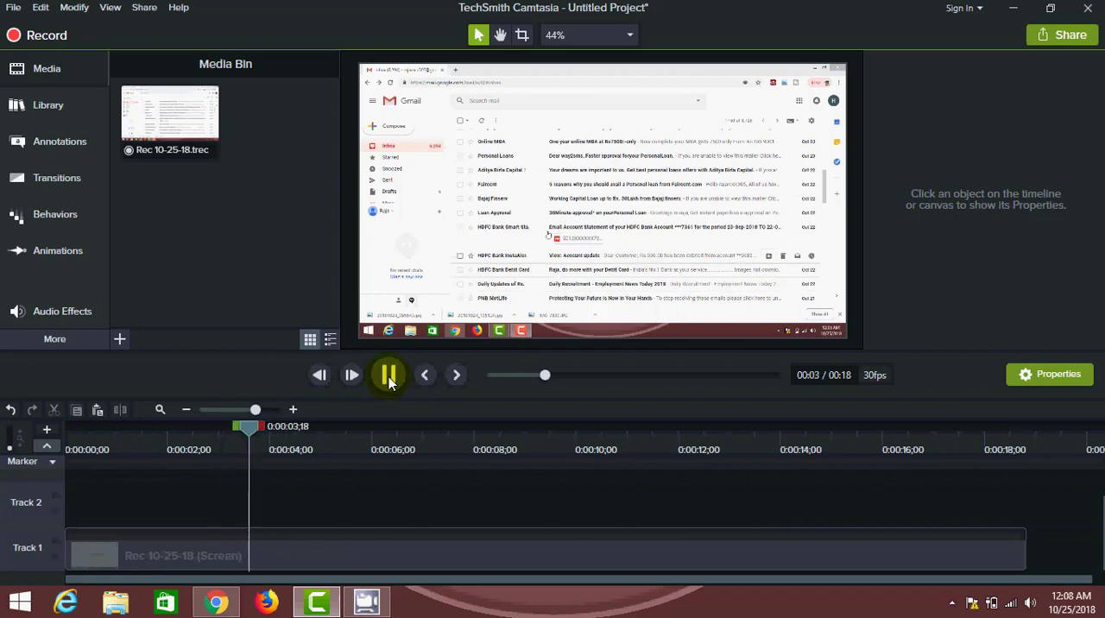
{"action": "left_click", "coordinate": [389, 376]}
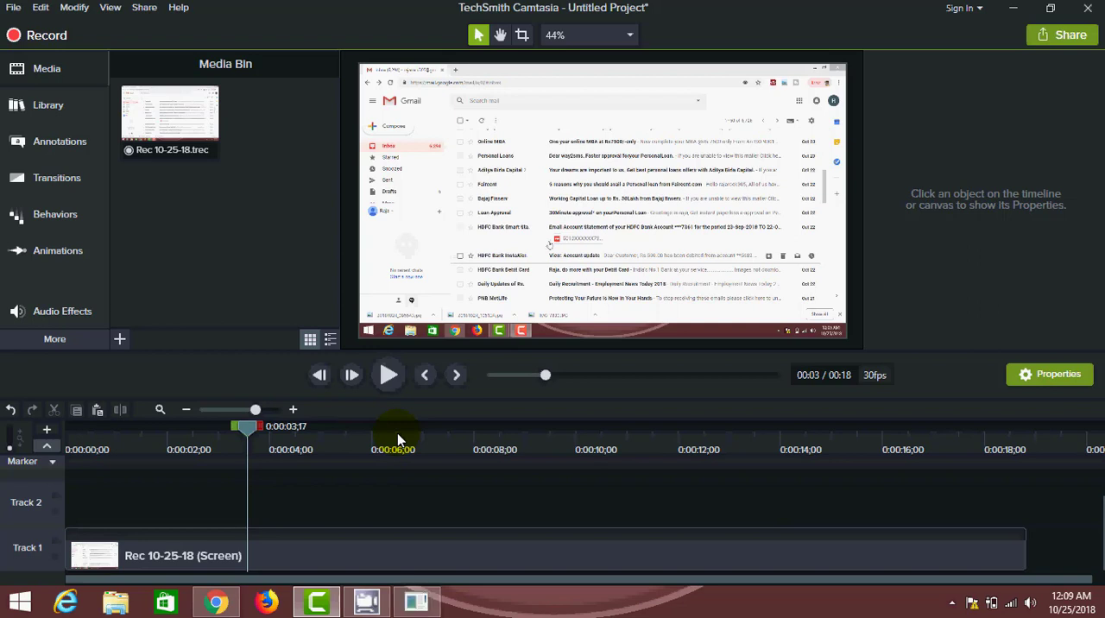
- Add a Blur annotation on Track 2 at about 6 seconds and place it over the Gmail folder list
{"action": "left_click", "coordinate": [389, 439]}
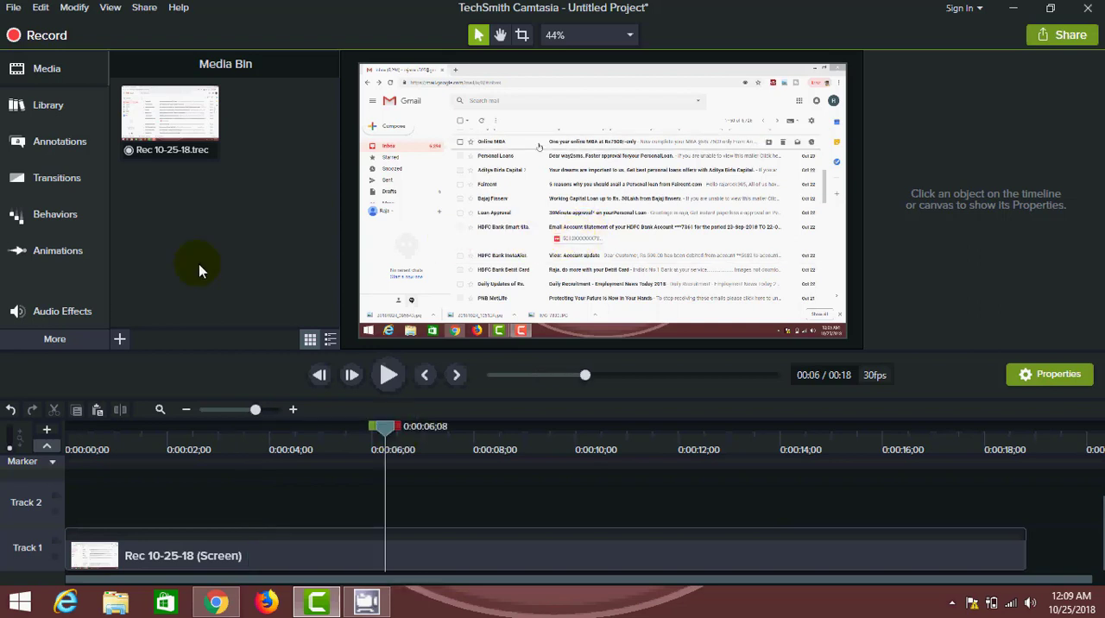
{"action": "left_click", "coordinate": [55, 149]}
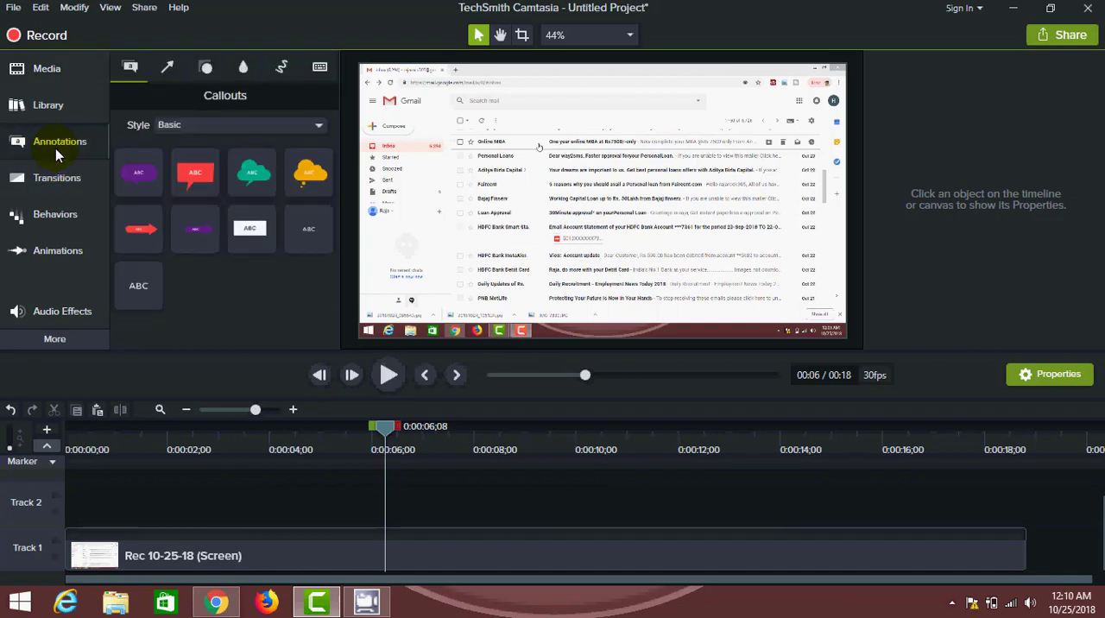
{"action": "left_click", "coordinate": [242, 68]}
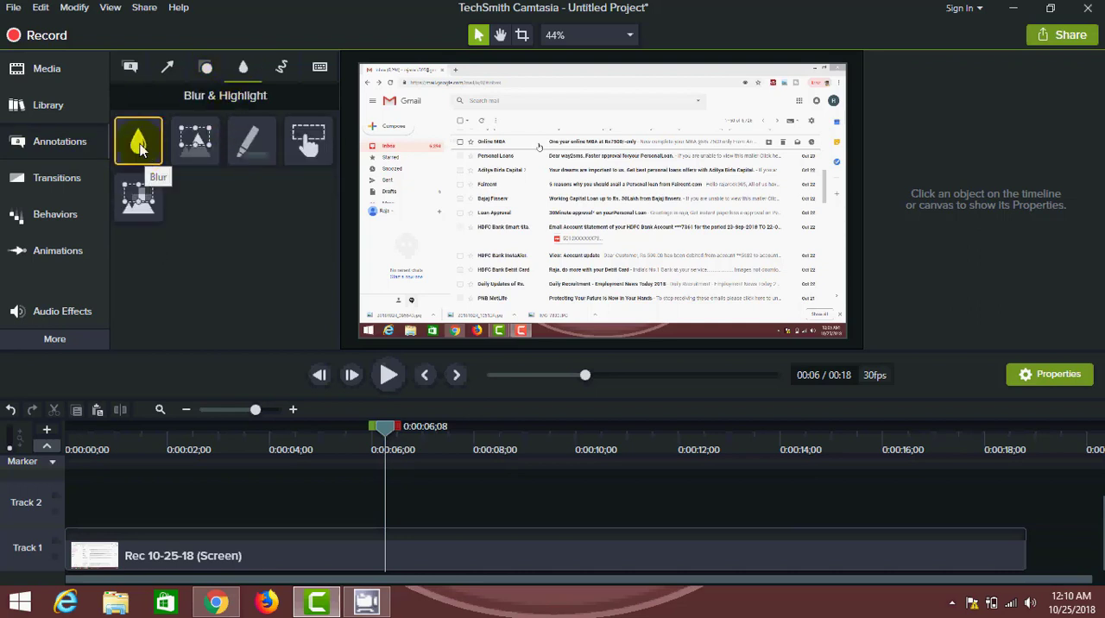
{"action": "left_click_drag", "start_coordinate": [140, 148], "coordinate": [605, 177]}
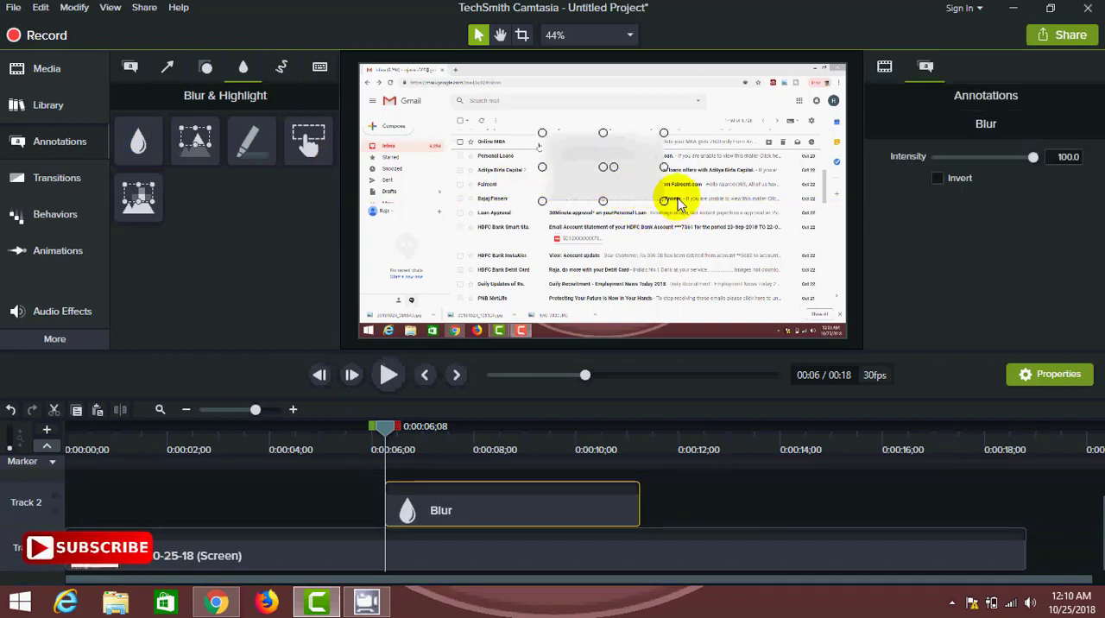
{"action": "mouse_move", "coordinate": [637, 188]}
{"action": "left_mouse_down"}
{"action": "mouse_move", "coordinate": [535, 275]}
{"action": "mouse_move", "coordinate": [643, 251]}
{"action": "mouse_move", "coordinate": [534, 272]}
{"action": "mouse_move", "coordinate": [506, 193]}
{"action": "mouse_move", "coordinate": [447, 195]}
{"action": "mouse_move", "coordinate": [400, 317]}
{"action": "mouse_move", "coordinate": [406, 179]}
{"action": "mouse_move", "coordinate": [401, 228]}
{"action": "left_mouse_up"}
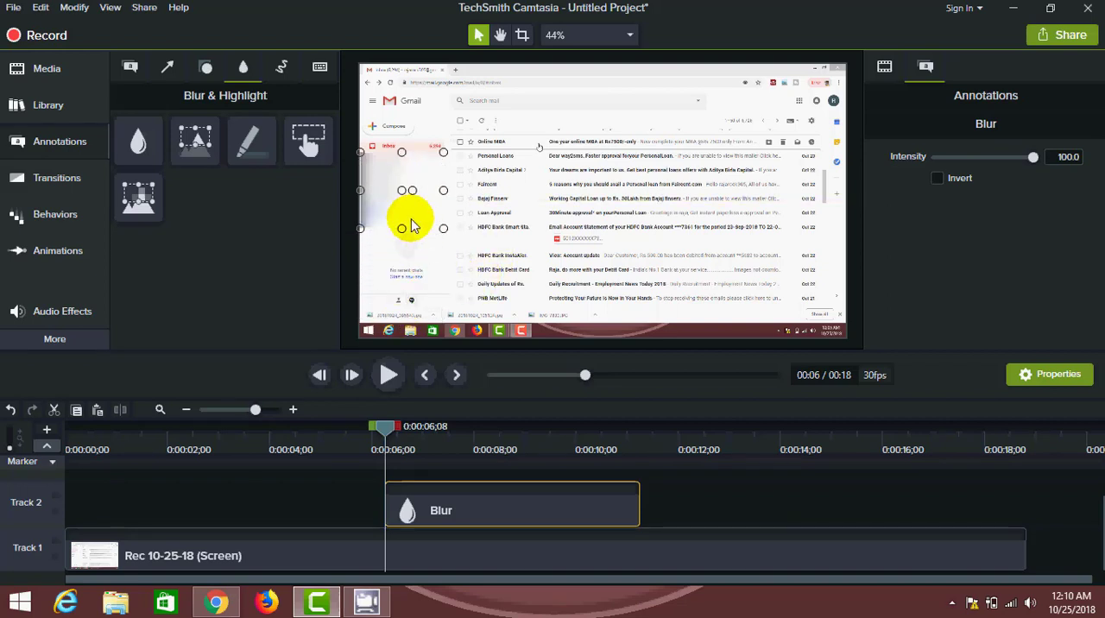
- Set the blur's scale to 111.8% and opacity to 93%, and shorten its clip to end at about 10 seconds
{"action": "left_click", "coordinate": [372, 253]}
{"action": "left_click", "coordinate": [397, 190]}
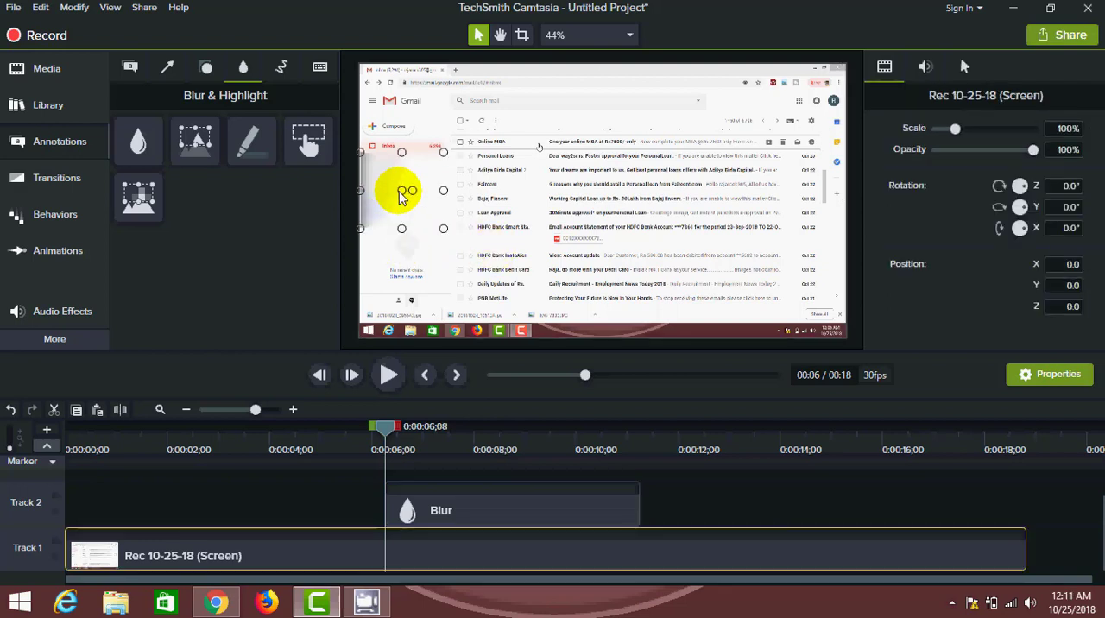
{"action": "left_click_drag", "start_coordinate": [994, 149], "coordinate": [1026, 158]}
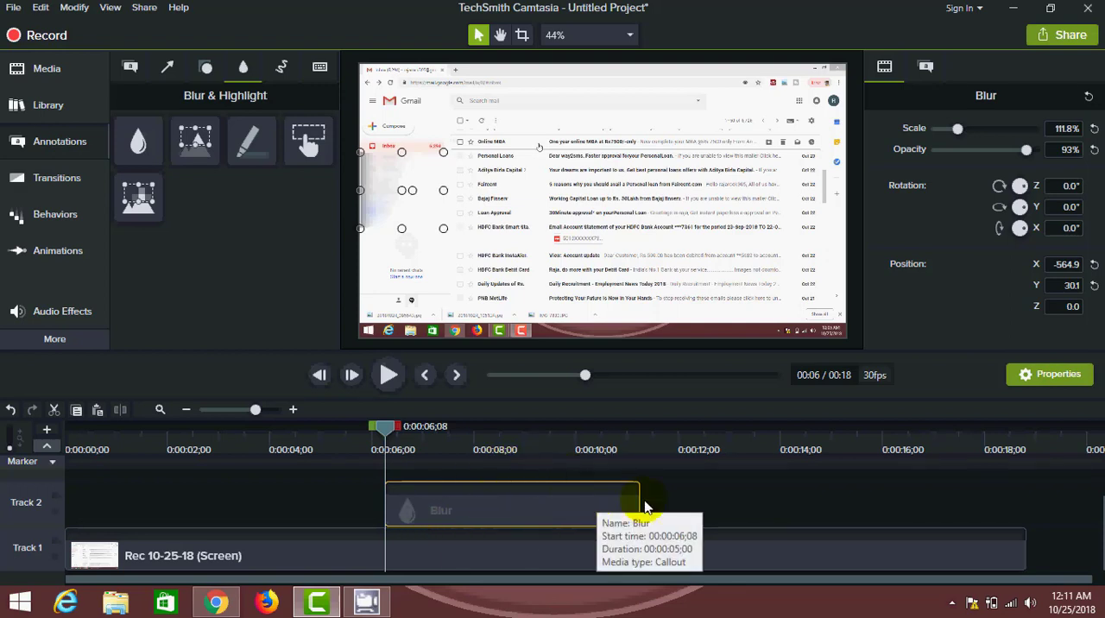
{"action": "left_click_drag", "start_coordinate": [639, 509], "coordinate": [562, 529]}
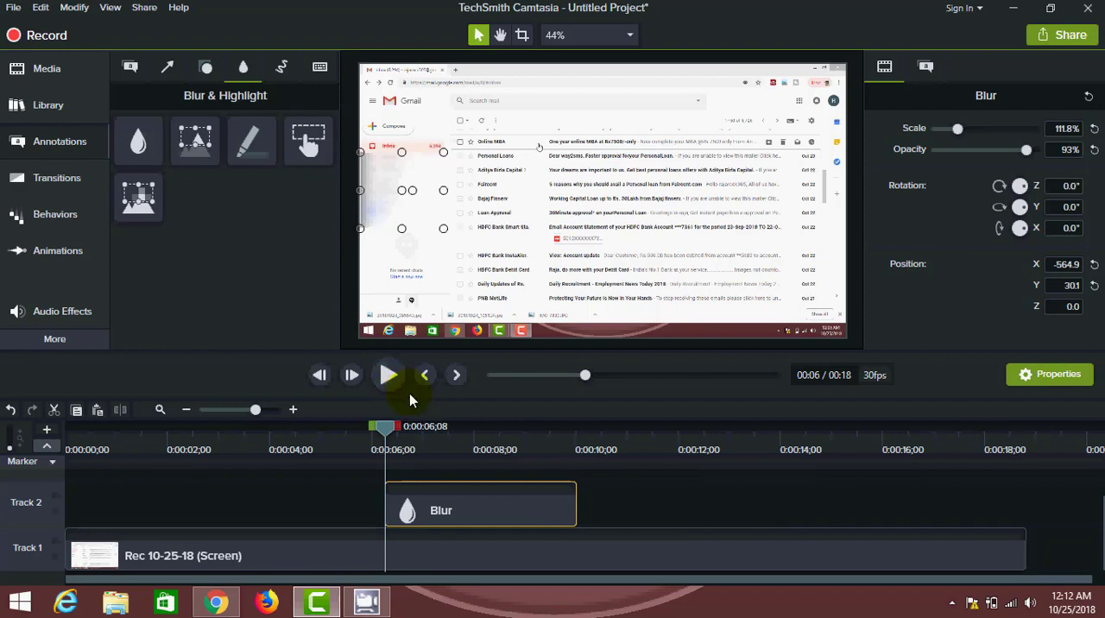
- Extend the Track 2 Blur clip to end at about 14.8 seconds and scrub through the footage to check the blur
{"action": "left_click", "coordinate": [388, 380]}
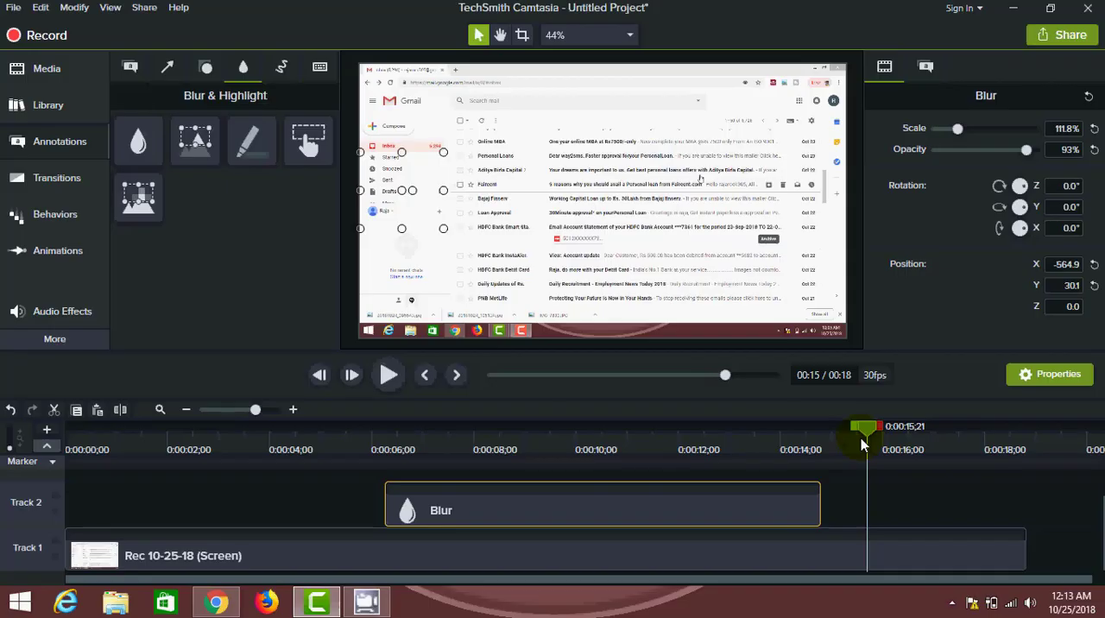
{"action": "left_click_drag", "start_coordinate": [861, 437], "coordinate": [827, 437]}
{"action": "left_click_drag", "start_coordinate": [774, 473], "coordinate": [571, 506]}
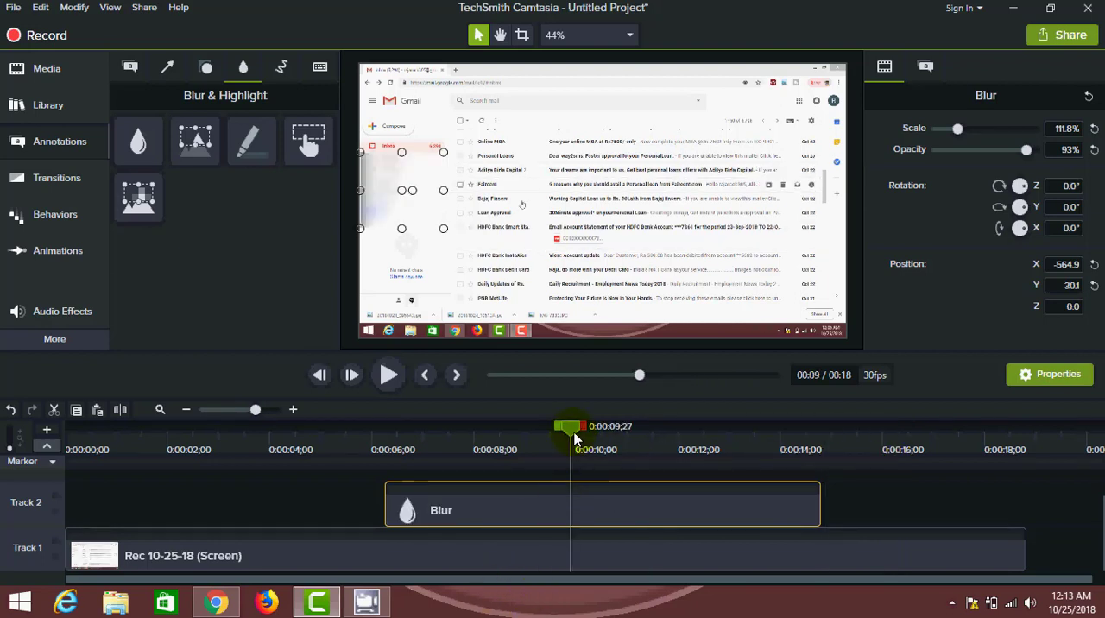
{"action": "left_click_drag", "start_coordinate": [571, 437], "coordinate": [792, 442]}
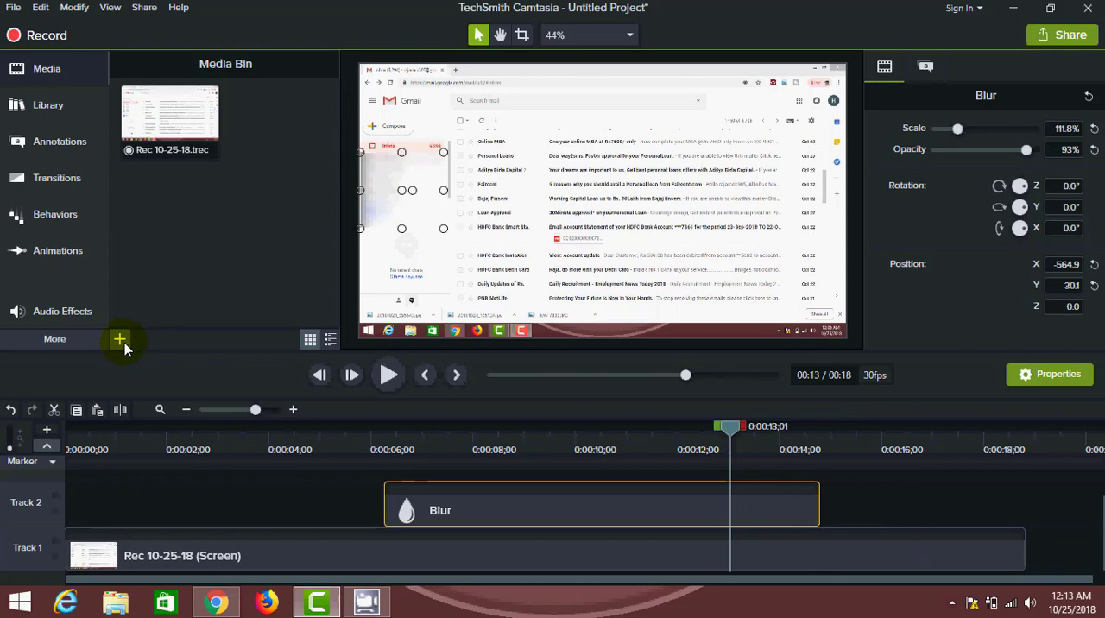
- Import the IMG-7830 image from the Downloads folder into the Media Bin
{"action": "left_click", "coordinate": [120, 342]}
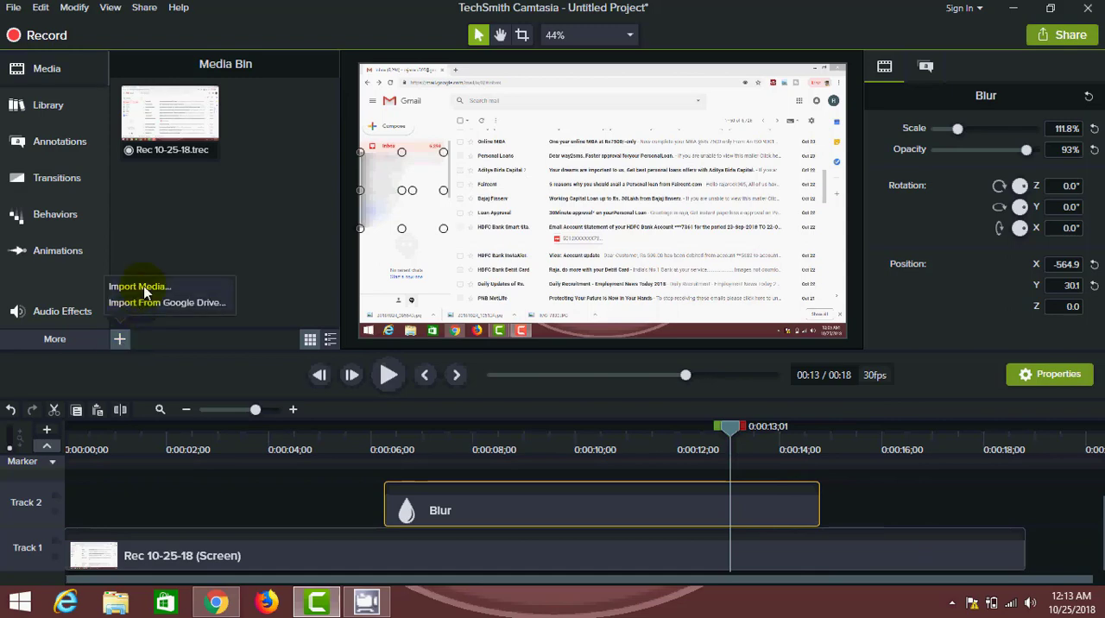
{"action": "left_click", "coordinate": [143, 285]}
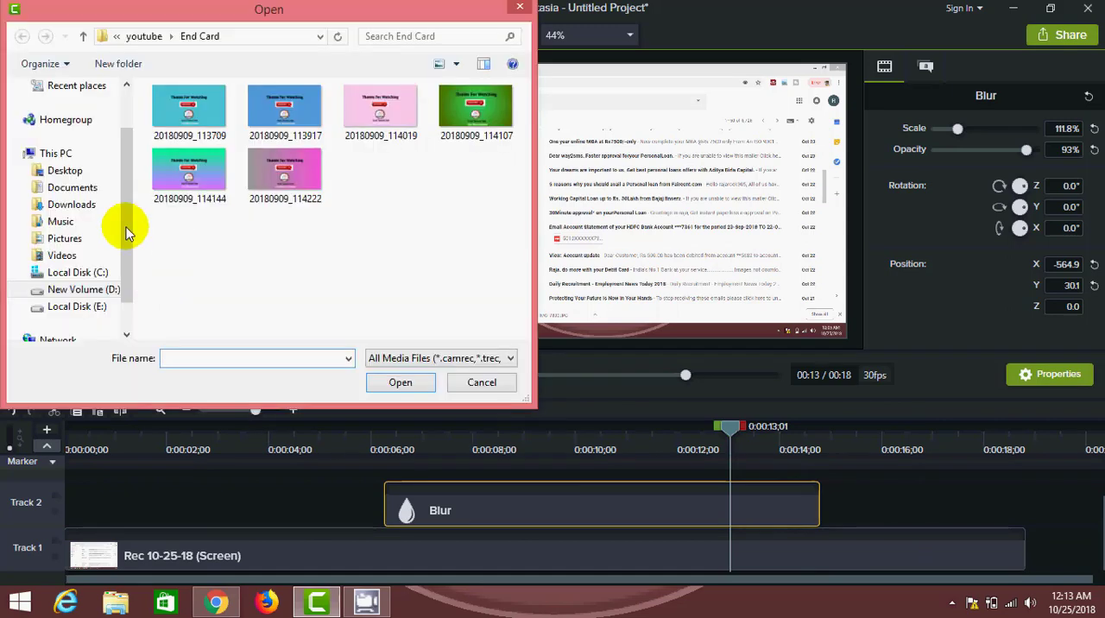
{"action": "left_click", "coordinate": [78, 220]}
{"action": "left_click", "coordinate": [86, 212]}
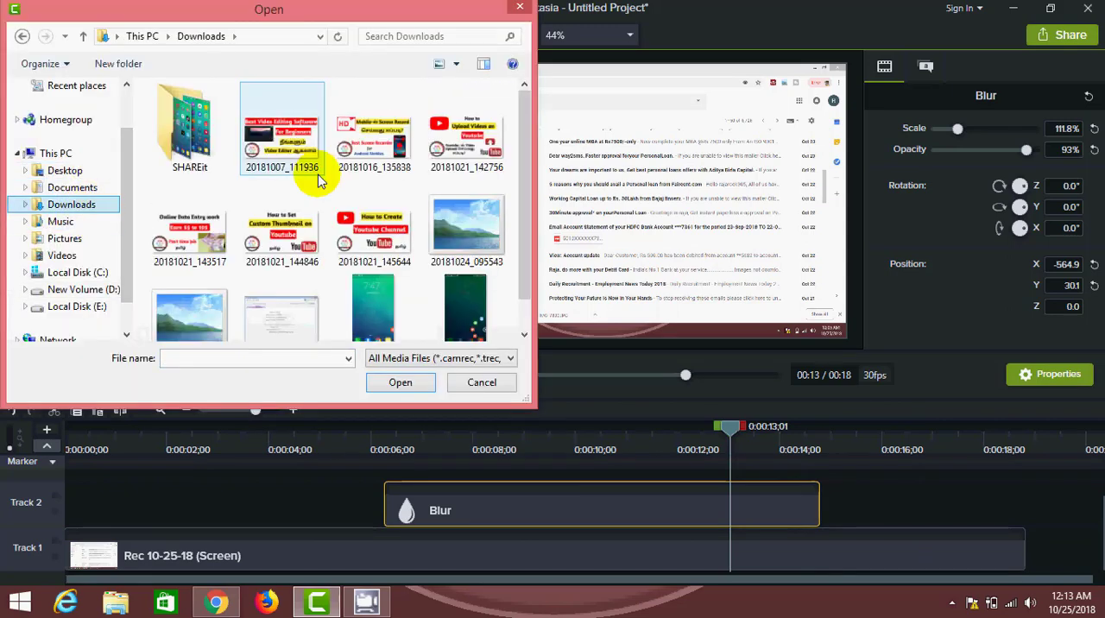
{"action": "left_click", "coordinate": [308, 296]}
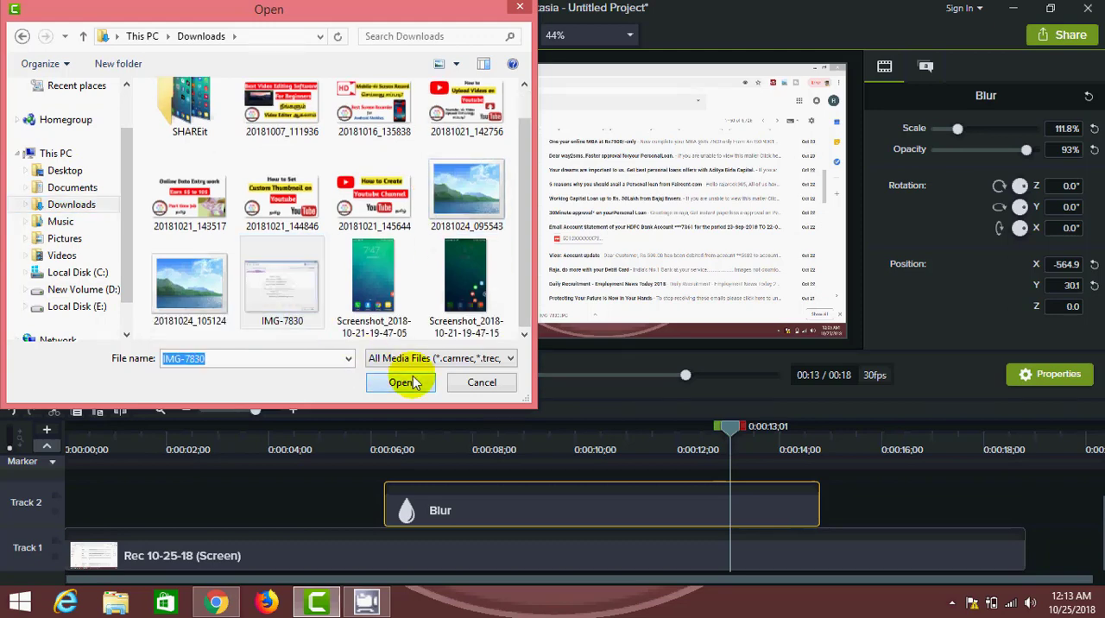
{"action": "left_click", "coordinate": [400, 383]}
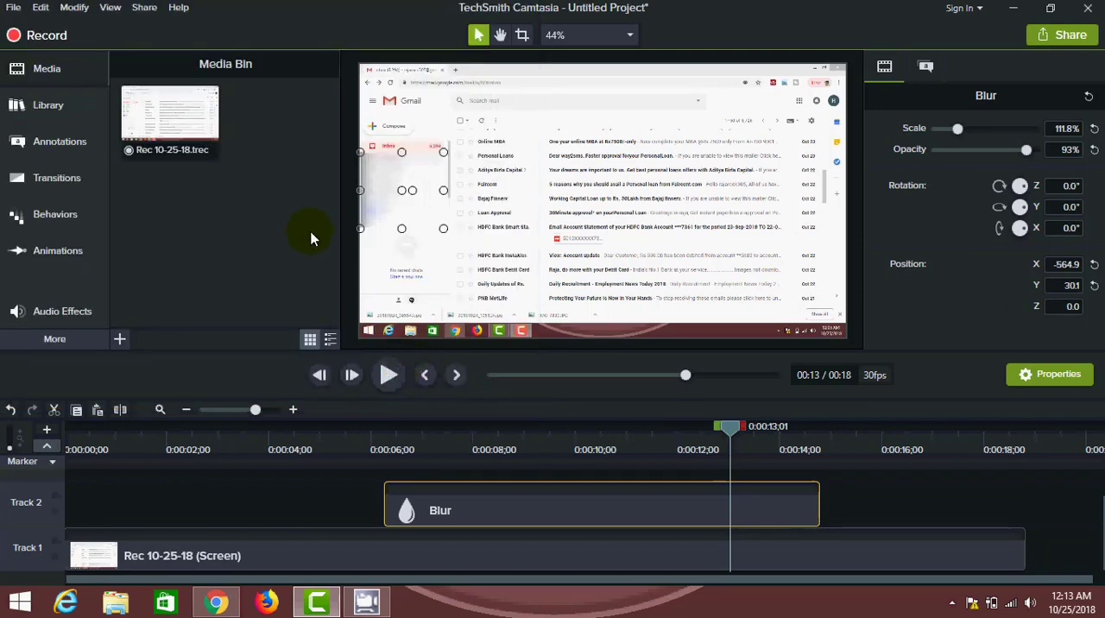
- Place IMG-7830 on Track 2 at about 15.5 seconds and cut the Track 1 recording off at about 14.5 seconds
{"action": "left_click_drag", "start_coordinate": [283, 159], "coordinate": [915, 511]}
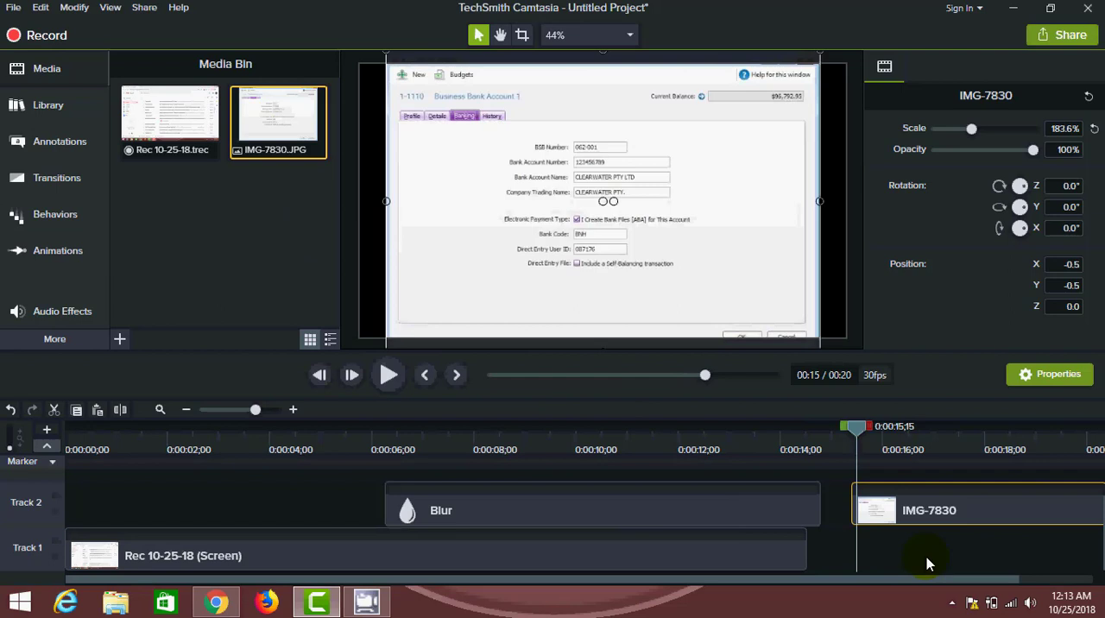
{"action": "left_click", "coordinate": [926, 557]}
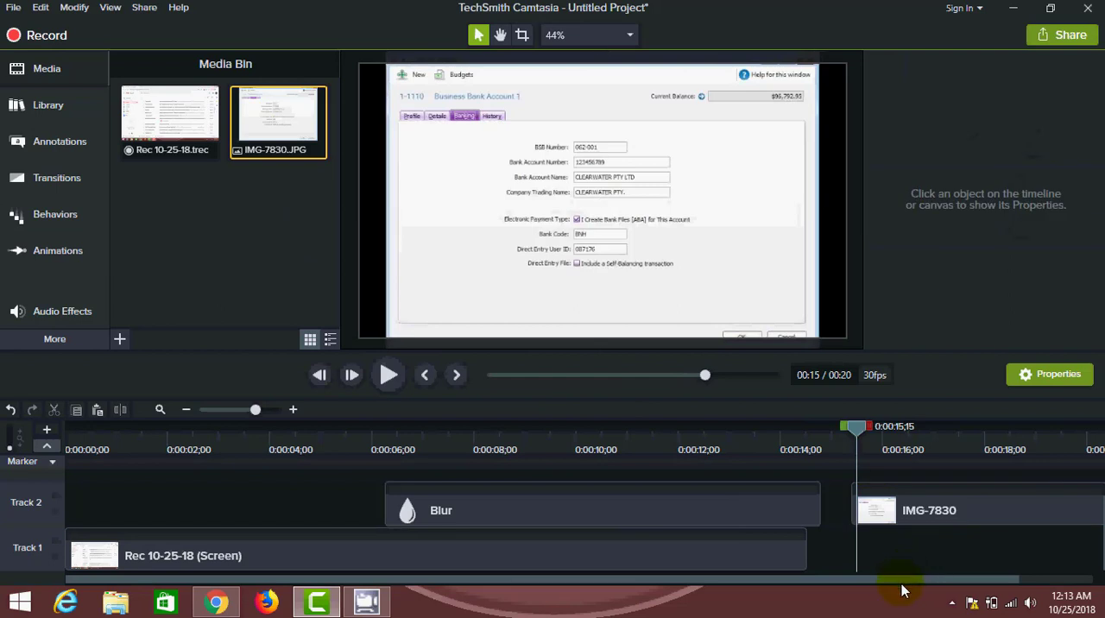
{"action": "left_click_drag", "start_coordinate": [893, 579], "coordinate": [1012, 568]}
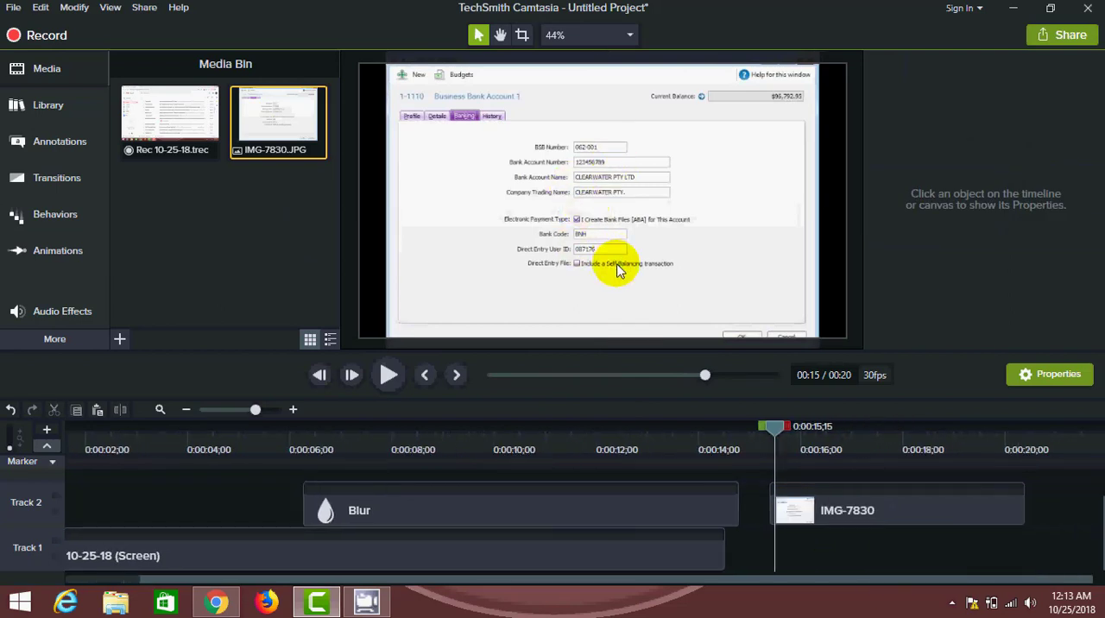
- Add a Blur annotation at 0:00:15;15 and fit it over the image's Bank Account Number field at 84% scale
{"action": "left_click", "coordinate": [70, 154]}
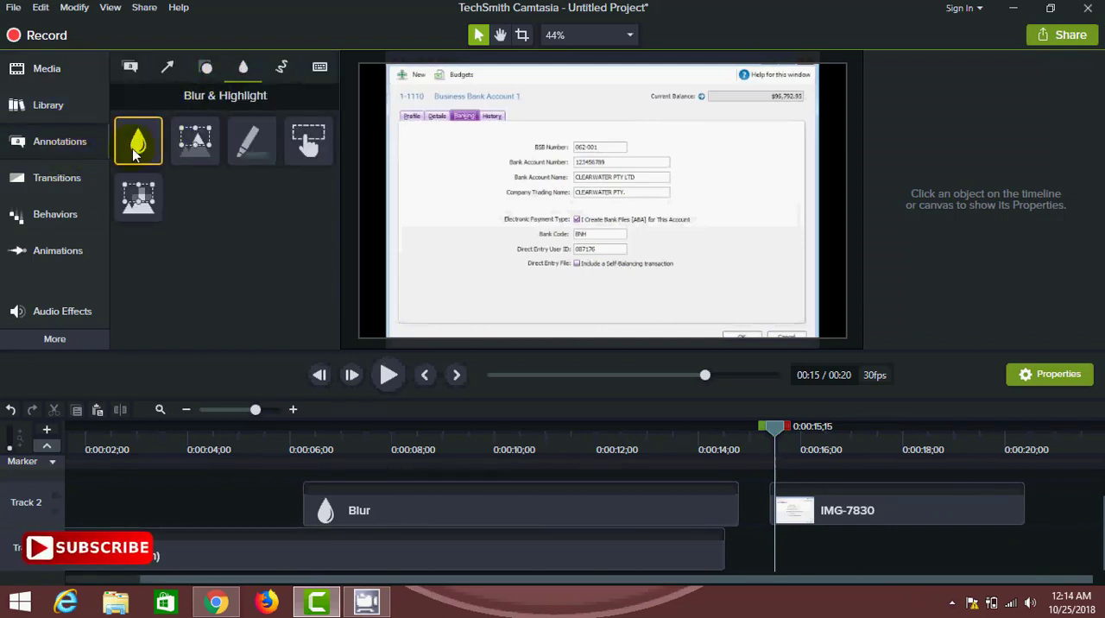
{"action": "mouse_move", "coordinate": [134, 153]}
{"action": "left_mouse_down"}
{"action": "mouse_move", "coordinate": [536, 189]}
{"action": "mouse_move", "coordinate": [603, 183]}
{"action": "mouse_move", "coordinate": [613, 167]}
{"action": "mouse_move", "coordinate": [594, 157]}
{"action": "mouse_move", "coordinate": [614, 171]}
{"action": "mouse_move", "coordinate": [599, 163]}
{"action": "left_mouse_up"}
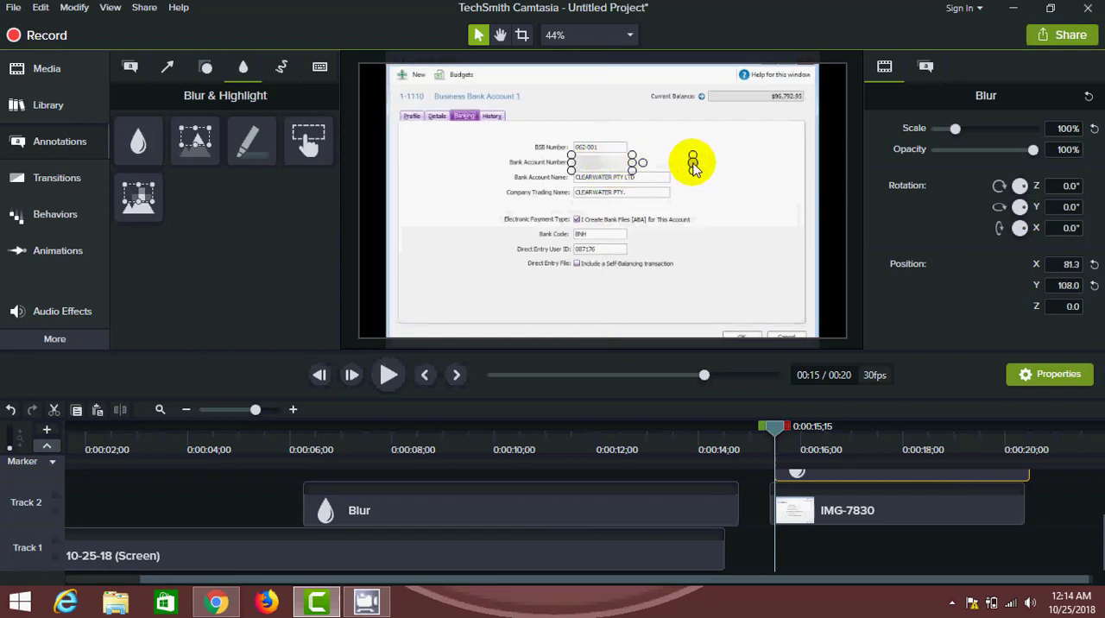
{"action": "left_click_drag", "start_coordinate": [692, 164], "coordinate": [670, 164]}
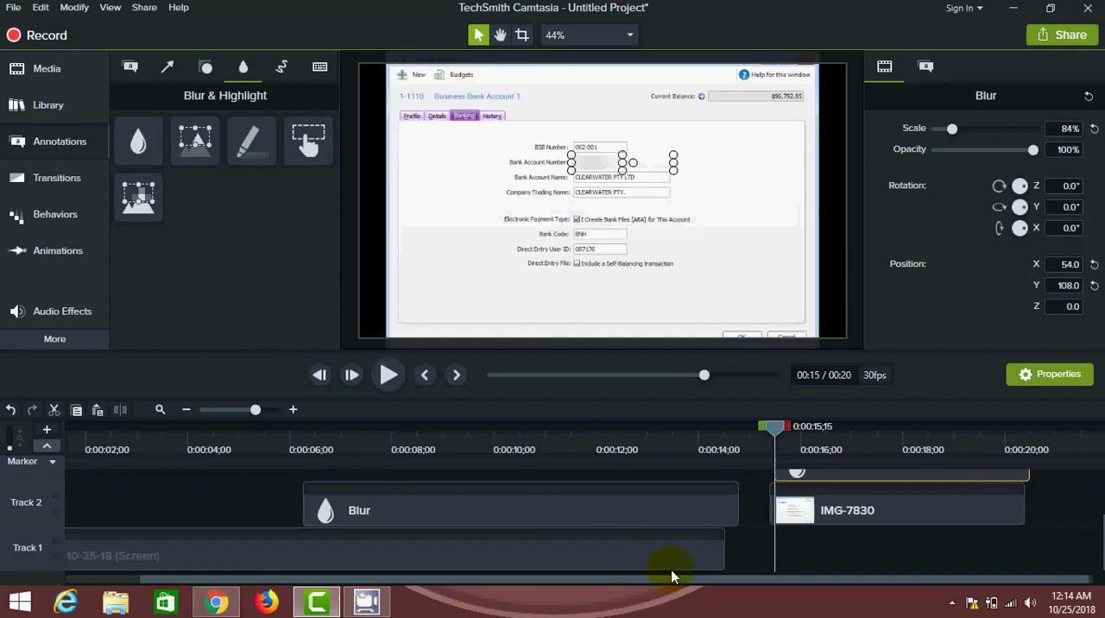
- Shorten the Track 3 Blur clip to end at about 19 seconds and play back the image section
{"action": "left_click_drag", "start_coordinate": [829, 580], "coordinate": [893, 577]}
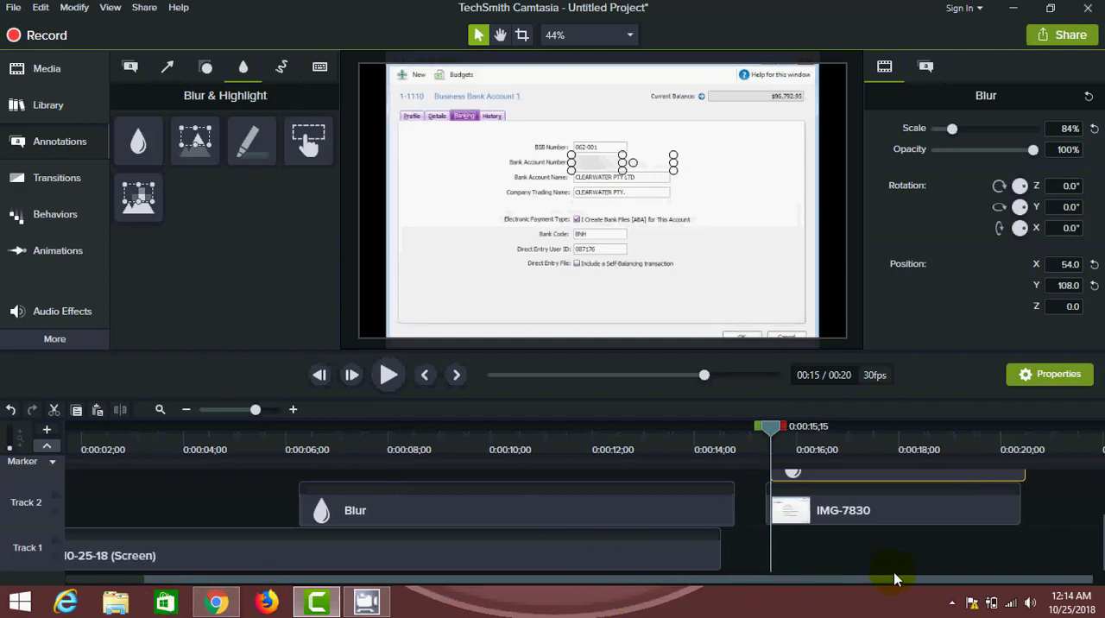
{"action": "scroll", "coordinate": [894, 569], "scroll_direction": "up", "scroll_amount": 1}
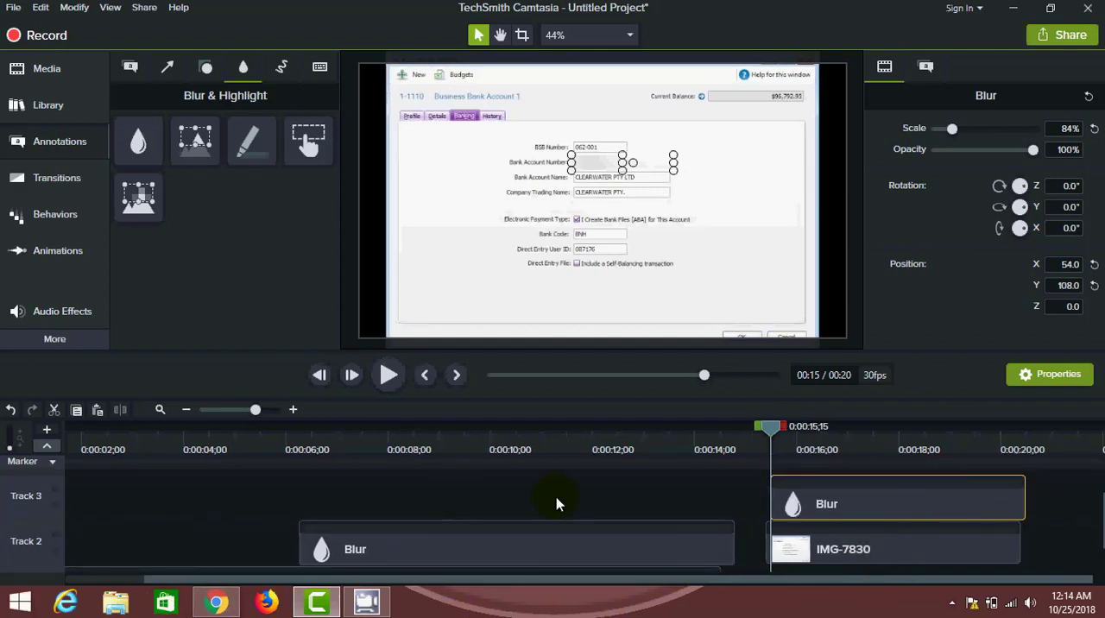
{"action": "left_click_drag", "start_coordinate": [1039, 499], "coordinate": [952, 509]}
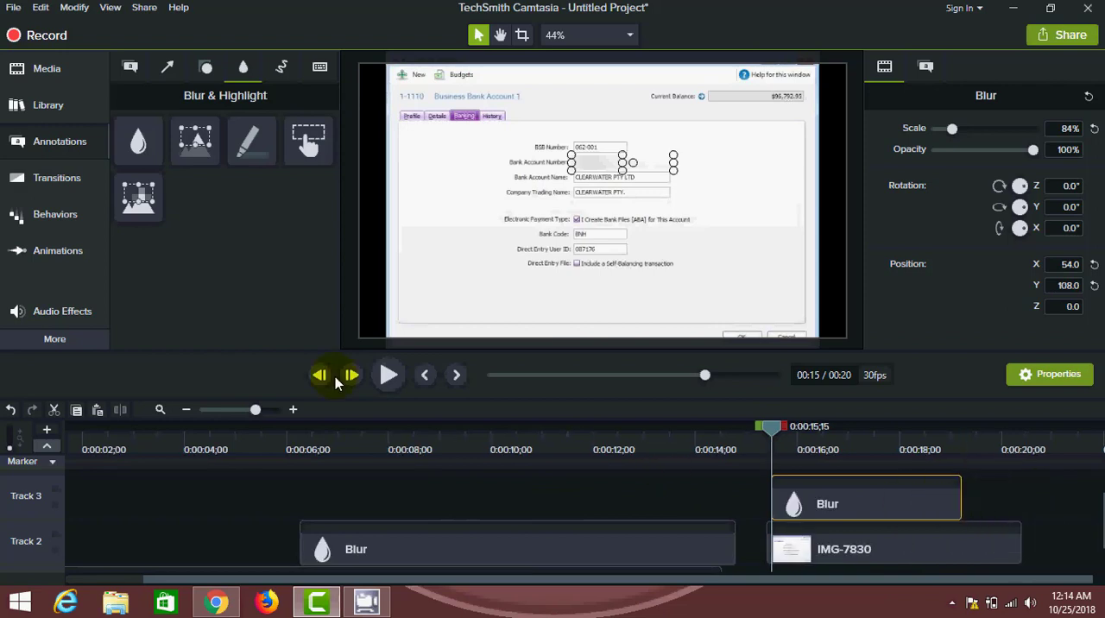
{"action": "left_click", "coordinate": [386, 376]}
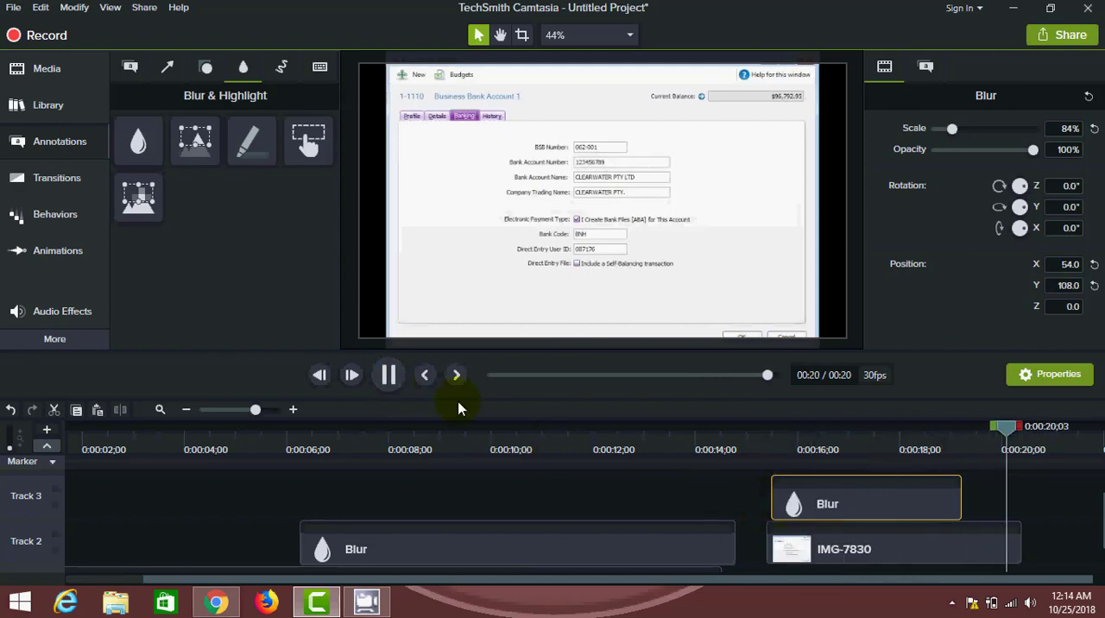
- Set the opacity of the bank account number blur to 86% and scrub to 0:00:17;20 to check it
{"action": "left_click_drag", "start_coordinate": [993, 126], "coordinate": [956, 136]}
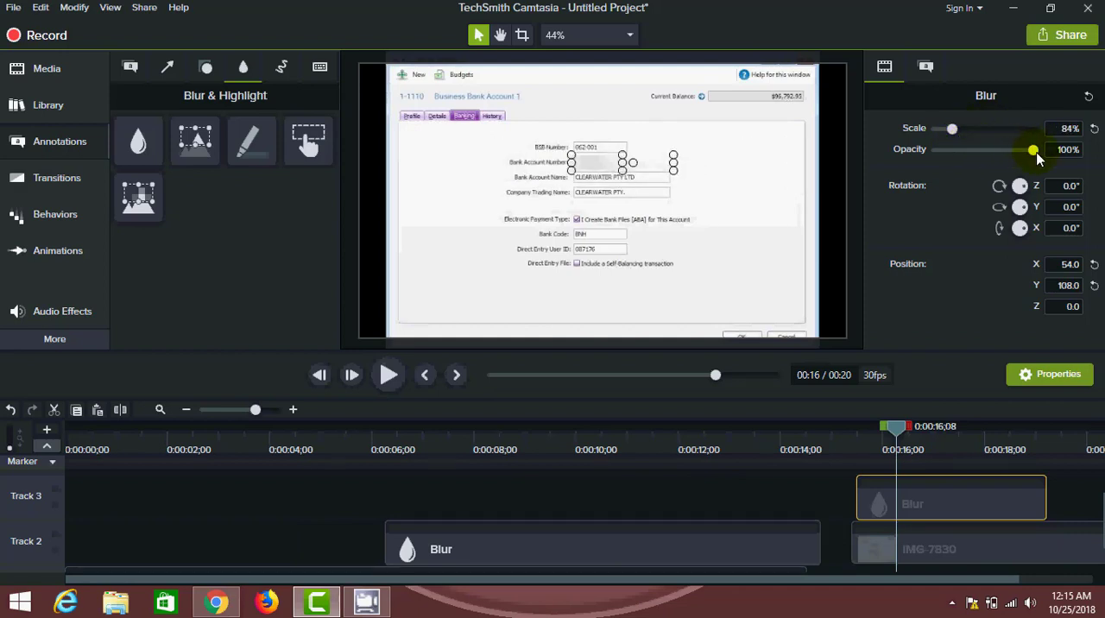
{"action": "mouse_move", "coordinate": [1039, 158]}
{"action": "left_mouse_down"}
{"action": "mouse_move", "coordinate": [978, 162]}
{"action": "mouse_move", "coordinate": [1033, 160]}
{"action": "mouse_move", "coordinate": [1023, 162]}
{"action": "left_mouse_up"}
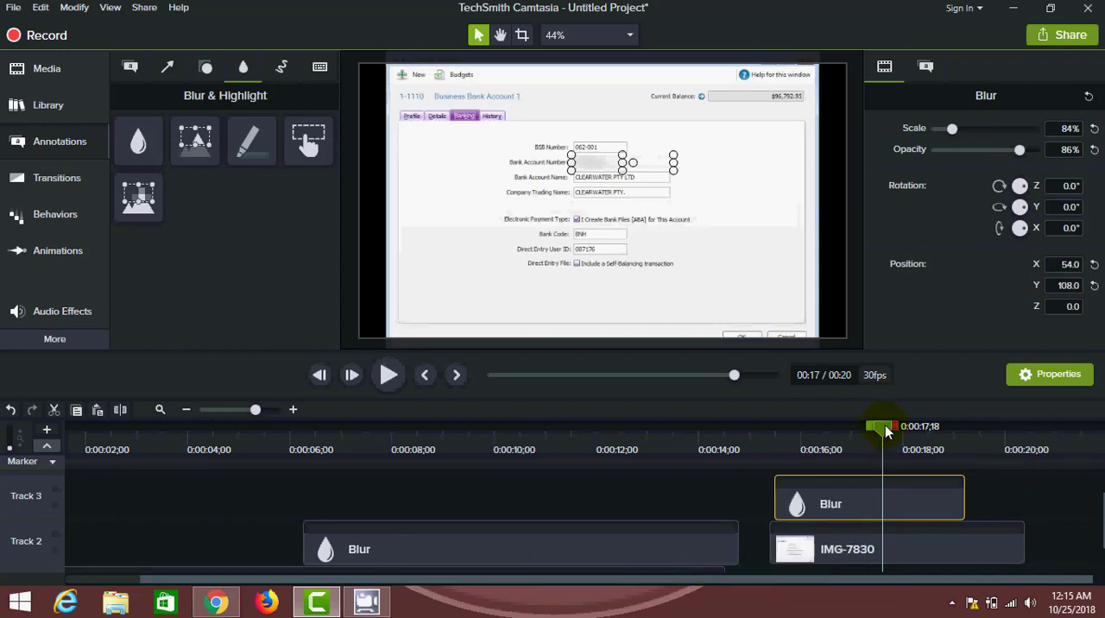
{"action": "left_click_drag", "start_coordinate": [885, 425], "coordinate": [892, 449]}
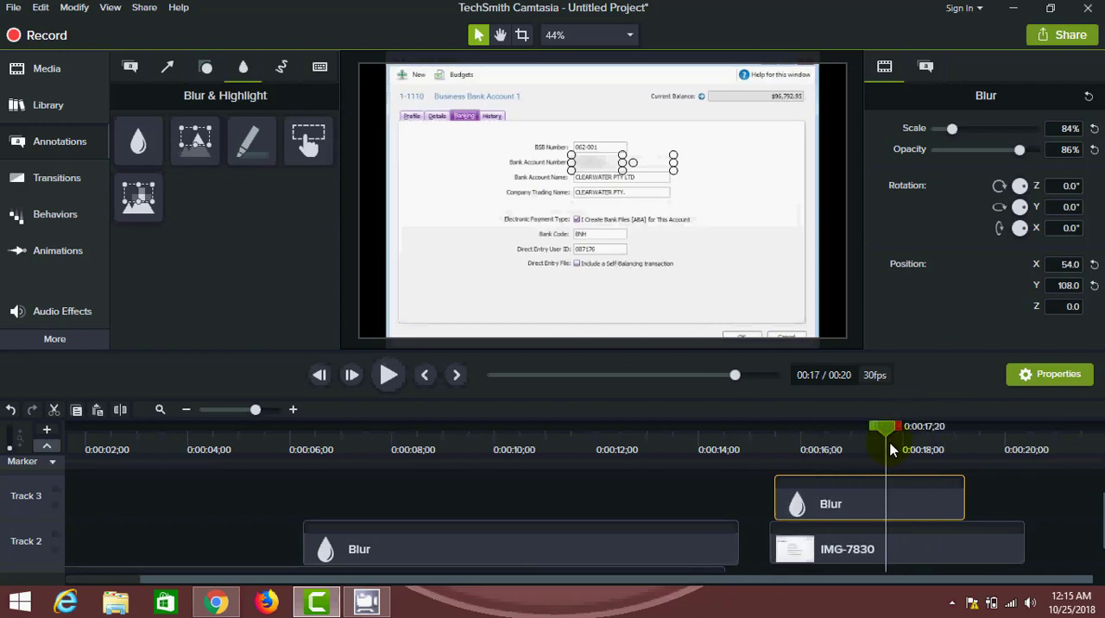